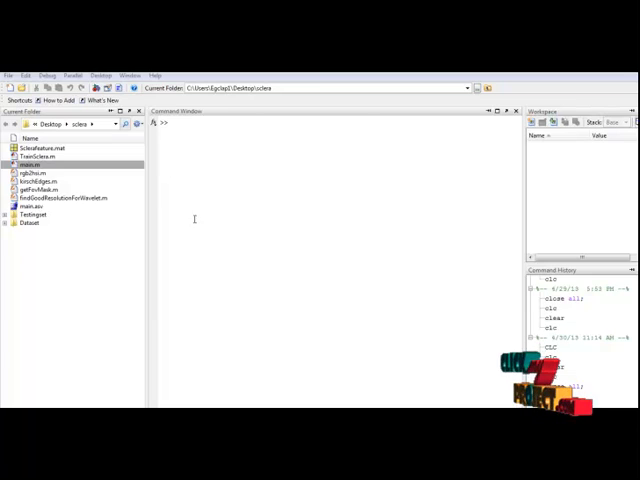
Run the main.m sclera recognition script from the current folder
{"action": "left_click", "coordinate": [26, 164]}
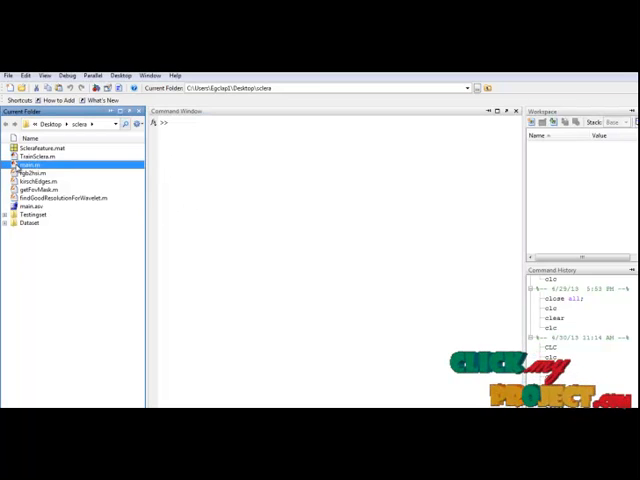
{"action": "right_click", "coordinate": [26, 164]}
{"action": "left_click", "coordinate": [40, 180]}
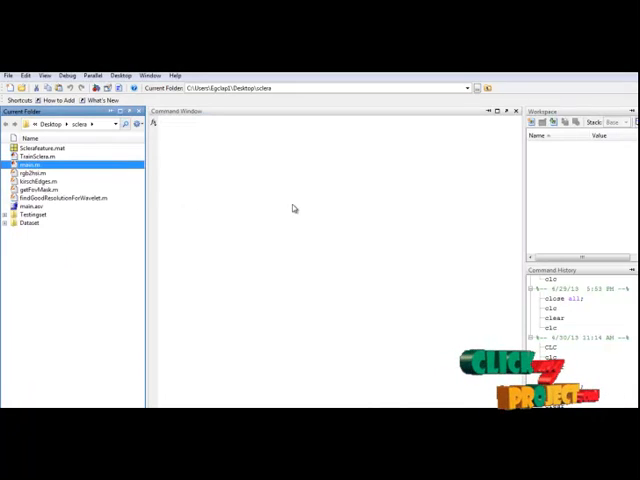
Choose the first eye image from the Dataset folder as the input to process
{"action": "left_click", "coordinate": [90, 123]}
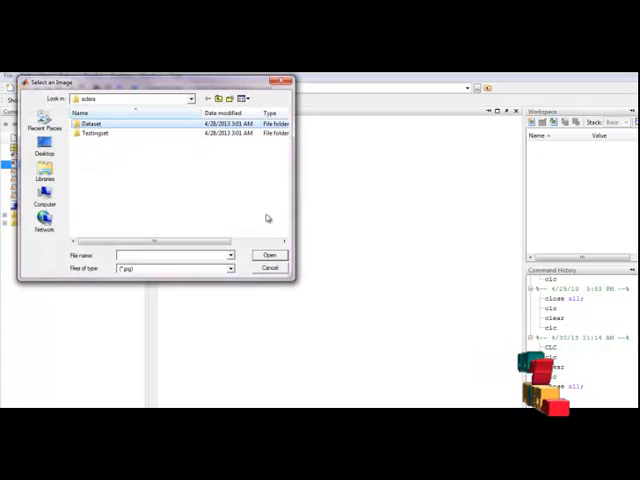
{"action": "left_click", "coordinate": [270, 257]}
{"action": "left_click", "coordinate": [96, 140]}
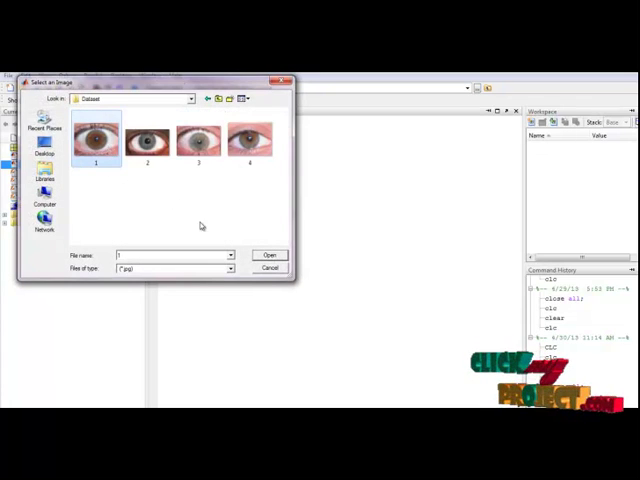
{"action": "left_click", "coordinate": [269, 255]}
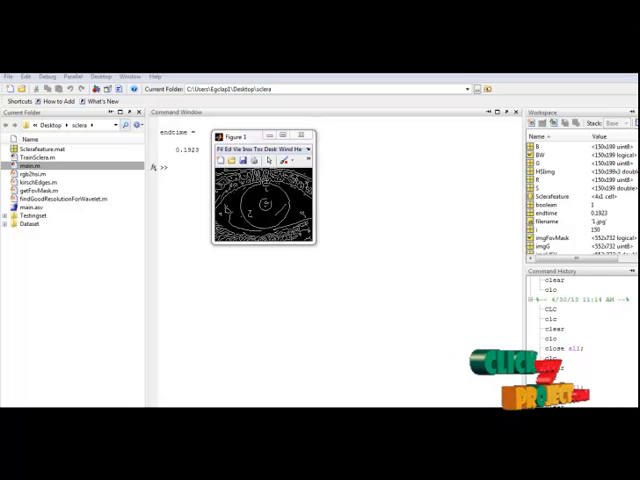
Bring the Figure 2 grayscale eye image in front of the edge map
{"action": "left_click", "coordinate": [221, 386]}
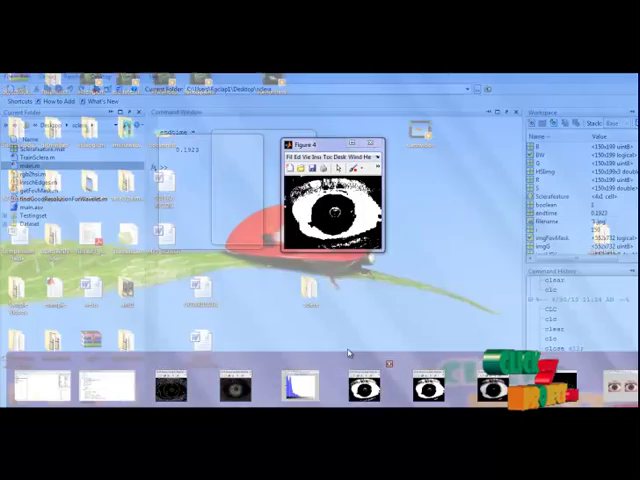
Bring Figures 4 and 5 (binary and refined sclera masks) forward and shift them left
{"action": "left_click", "coordinate": [347, 380]}
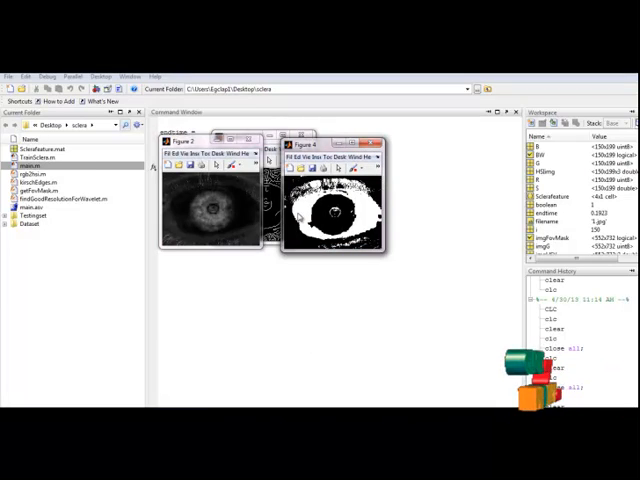
{"action": "left_click_drag", "start_coordinate": [330, 147], "coordinate": [272, 152]}
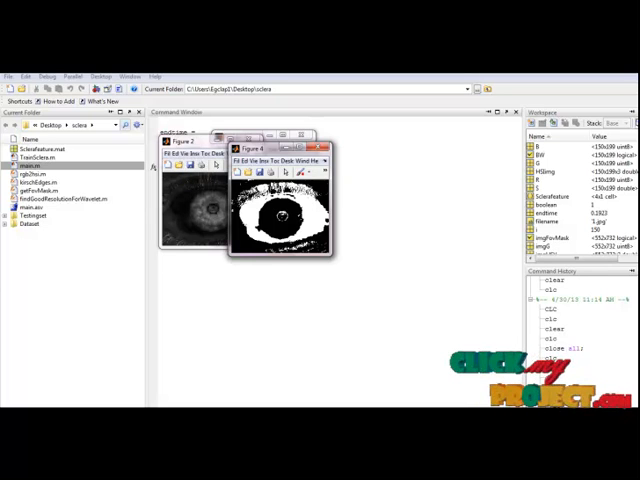
{"action": "left_click", "coordinate": [429, 385]}
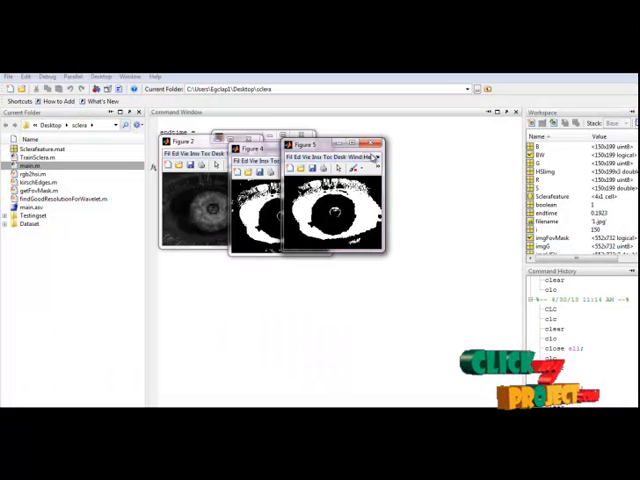
{"action": "left_click_drag", "start_coordinate": [327, 147], "coordinate": [260, 147]}
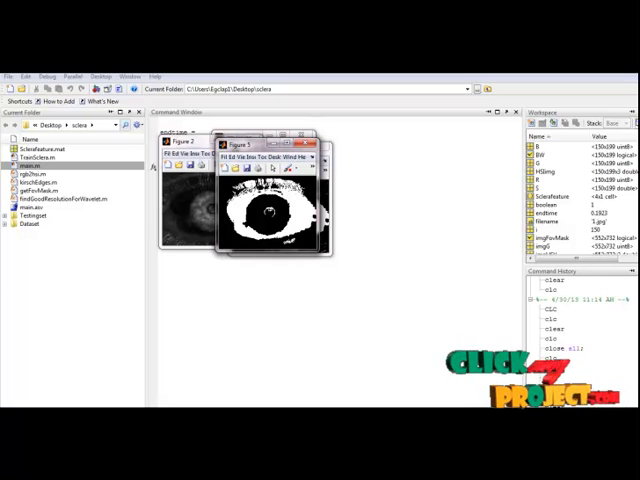
Bring Figure 6, the masked colour sclera region, forward and shift it left over the masks
{"action": "key", "text": "super"}
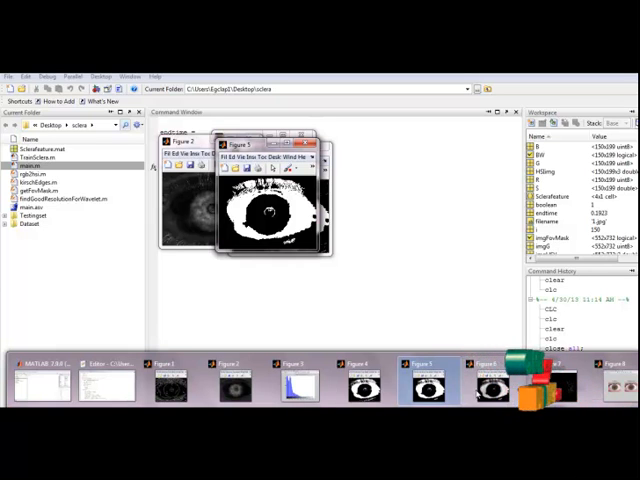
{"action": "left_click", "coordinate": [483, 393]}
{"action": "mouse_move", "coordinate": [330, 142]}
{"action": "left_mouse_down"}
{"action": "mouse_move", "coordinate": [242, 141]}
{"action": "mouse_move", "coordinate": [254, 145]}
{"action": "left_mouse_up"}
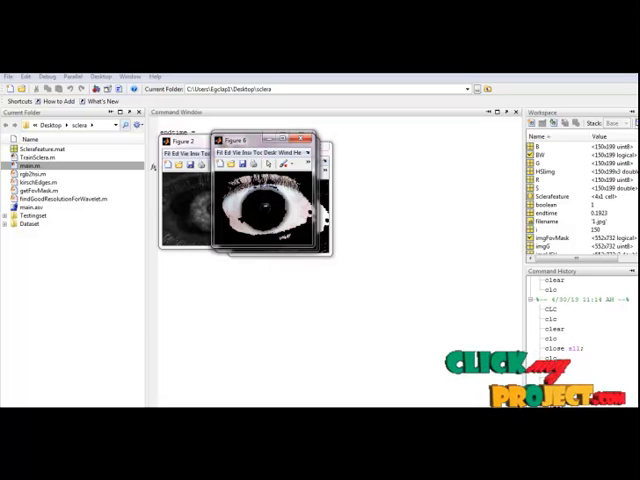
Bring Figure 7, the extracted sclera vessel lines, to the front and reposition it
{"action": "left_click", "coordinate": [214, 378]}
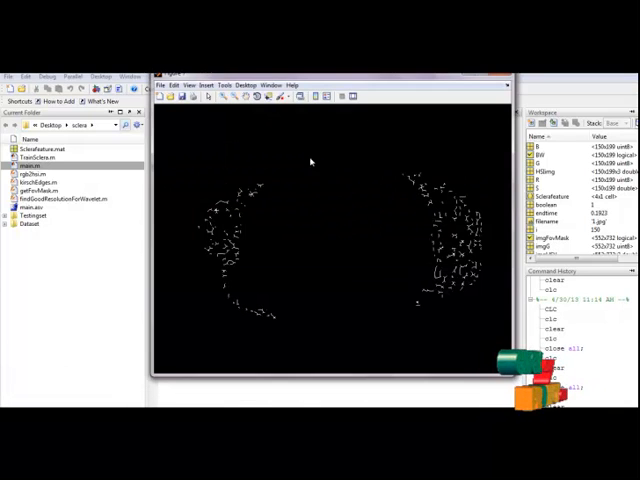
{"action": "left_click_drag", "start_coordinate": [357, 72], "coordinate": [337, 85]}
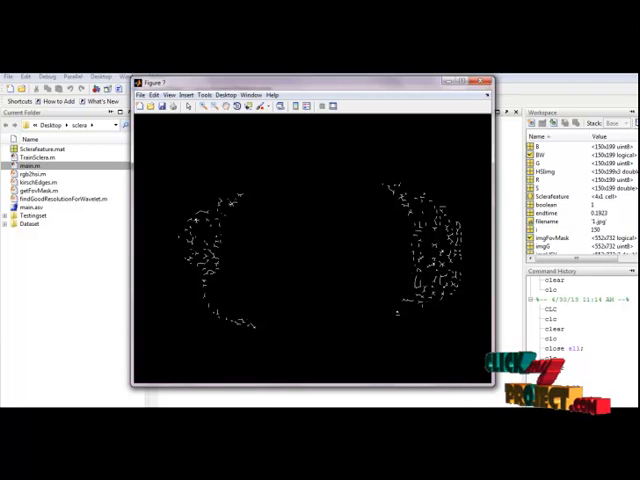
Show Figure 8 comparing TestImage with RecognisedImage as the recognition result
{"action": "left_click", "coordinate": [600, 385]}
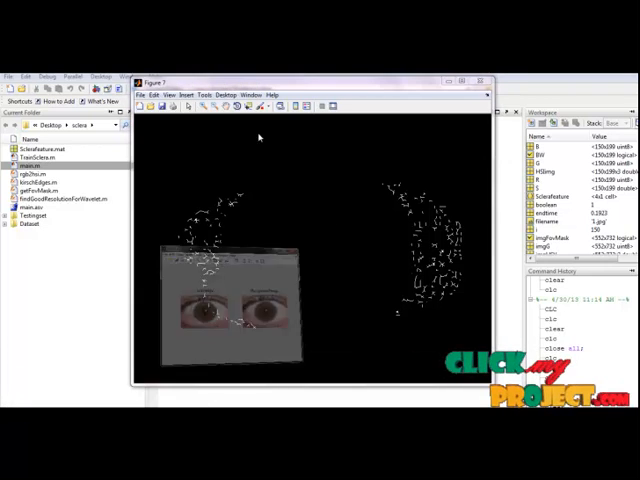